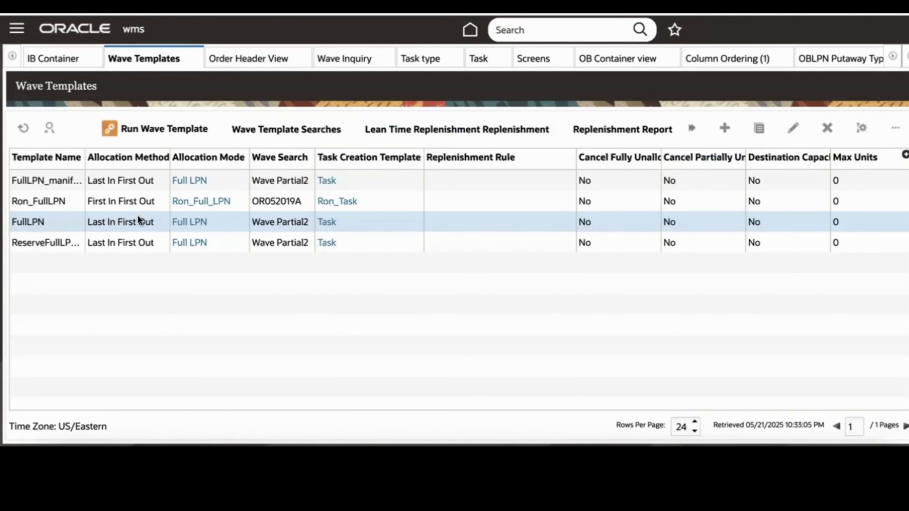
Step: Review the order's detail line, then run the FullLPN wave template and acknowledge its completion
click(199, 224)
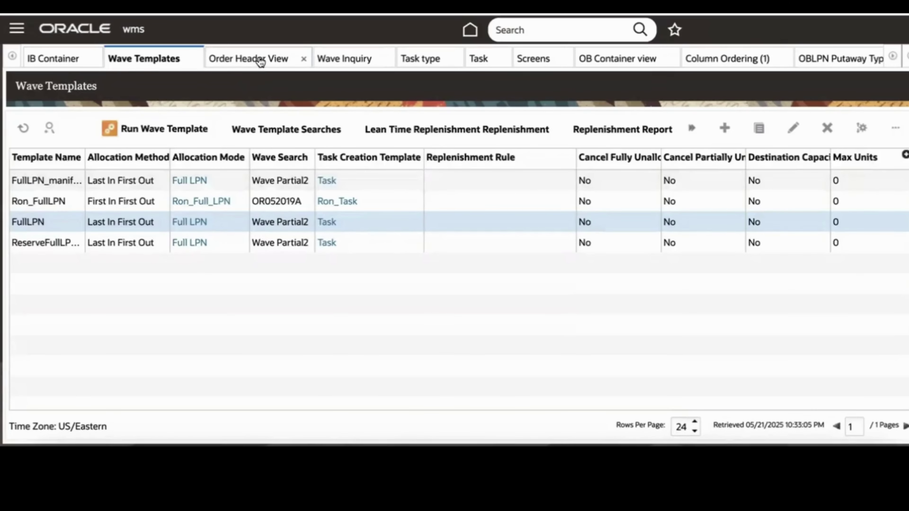
click(261, 58)
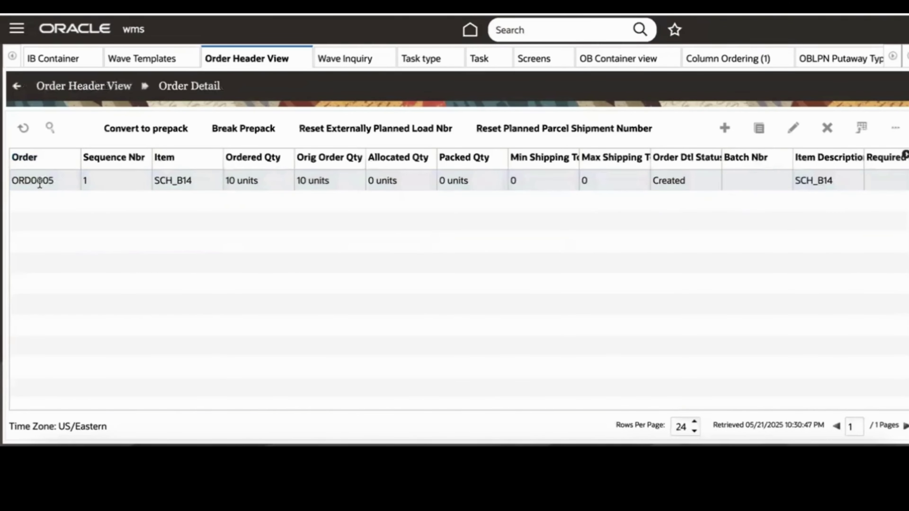
click(143, 58)
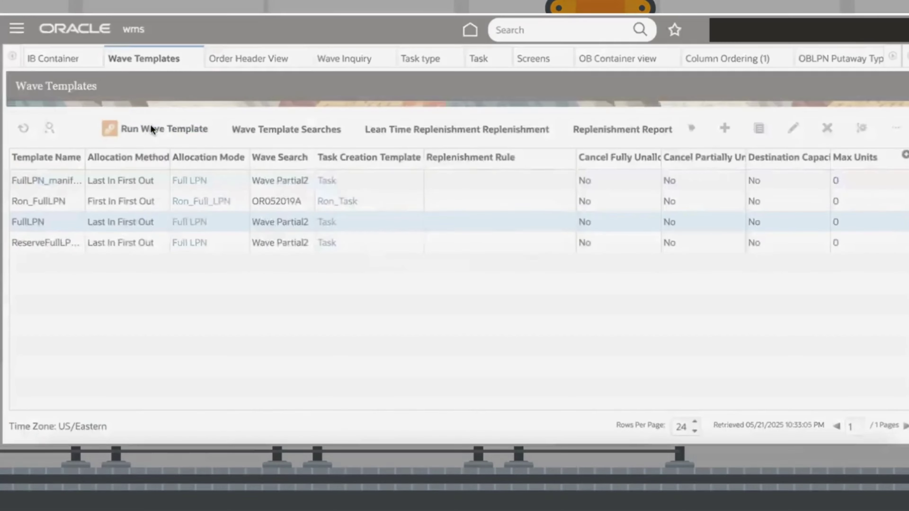
click(151, 129)
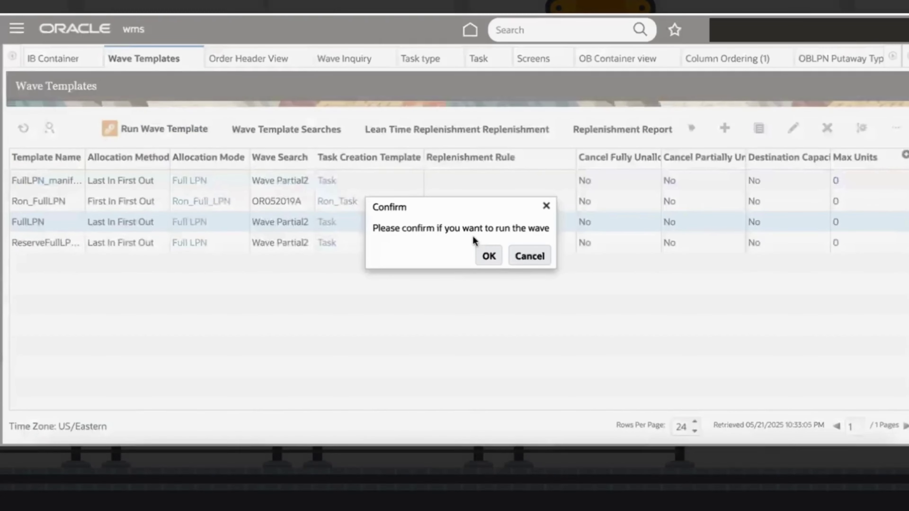
click(482, 257)
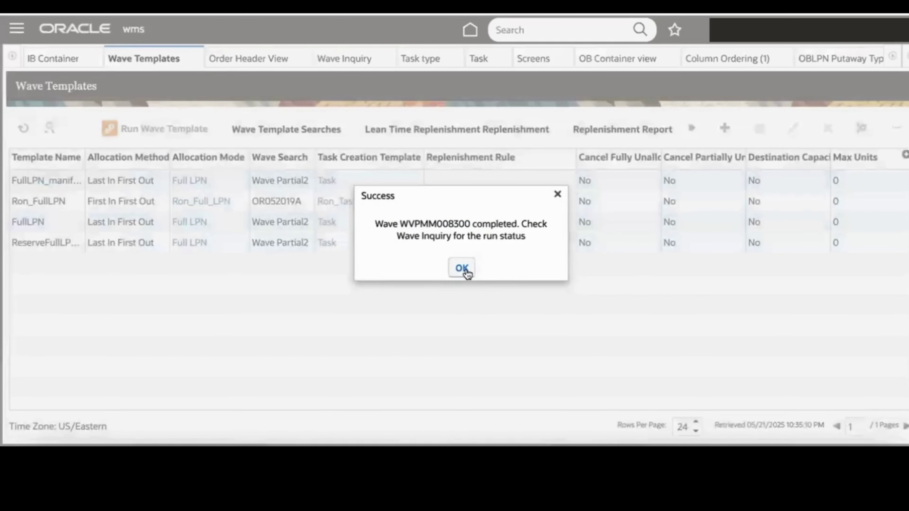
click(462, 267)
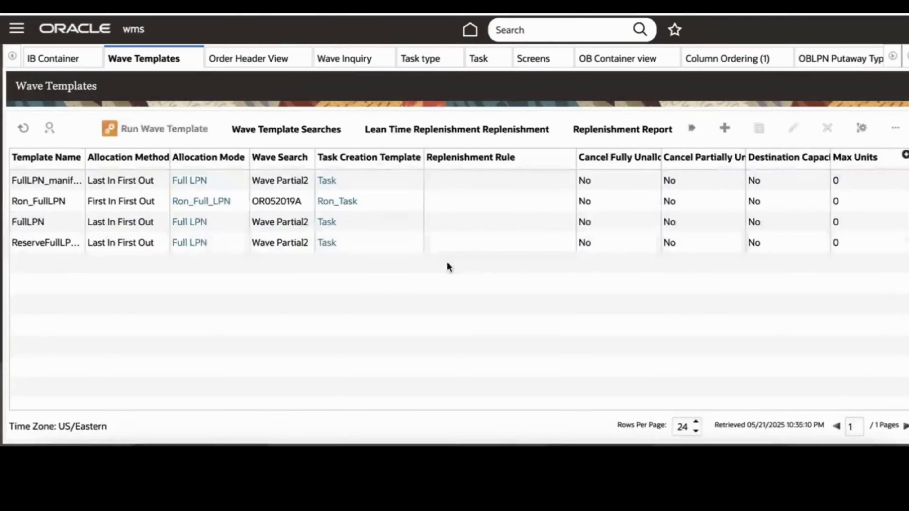
Step: Refresh the wave inquiry, open the allocation details of the FullLPN wave run and select the allocation's task number
click(354, 68)
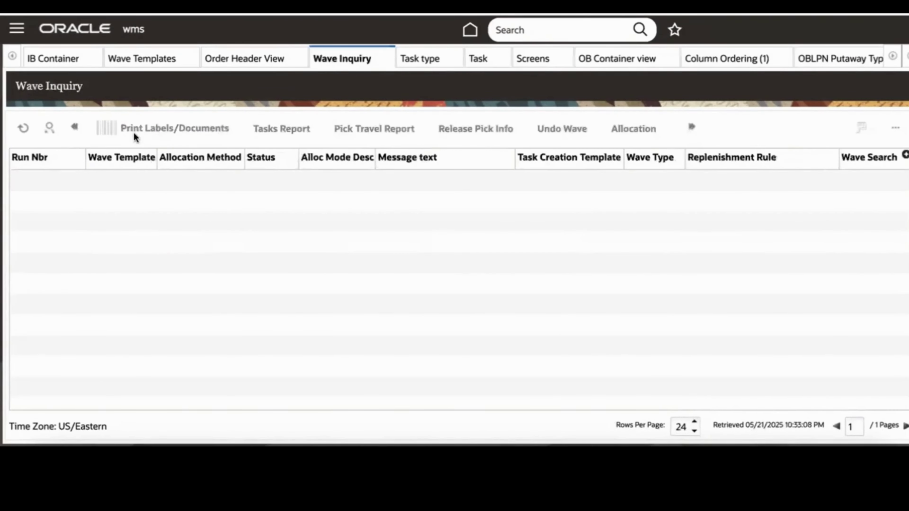
click(22, 130)
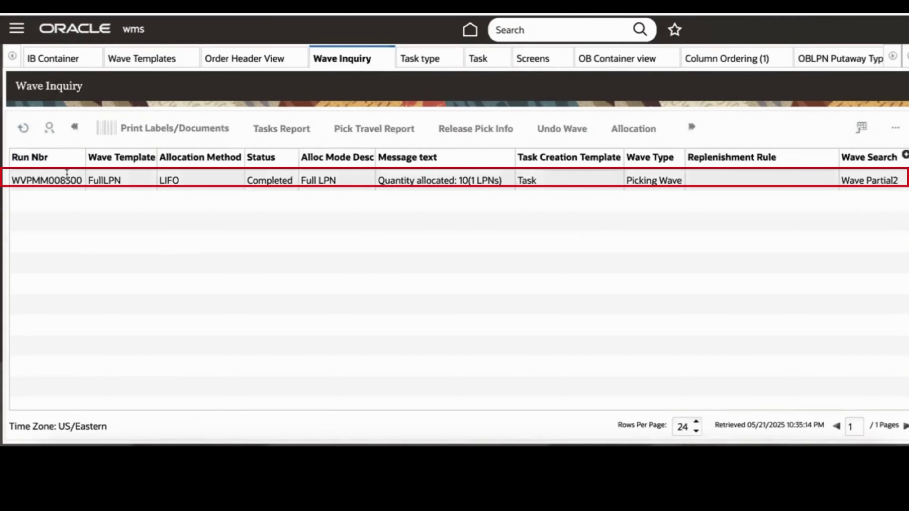
click(108, 181)
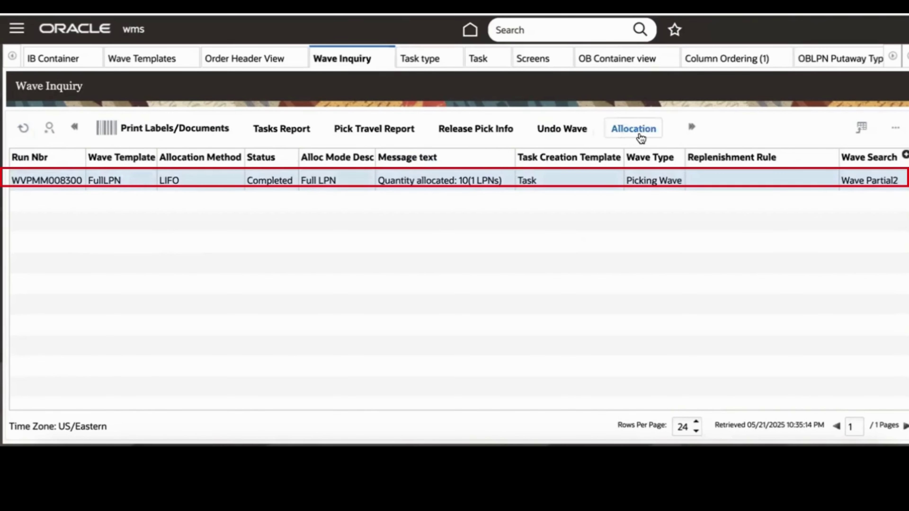
click(633, 129)
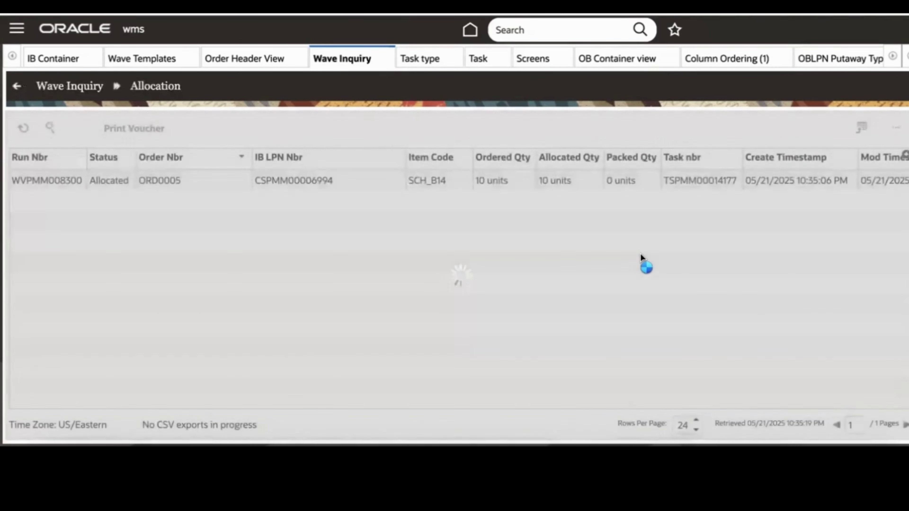
double_click(723, 178)
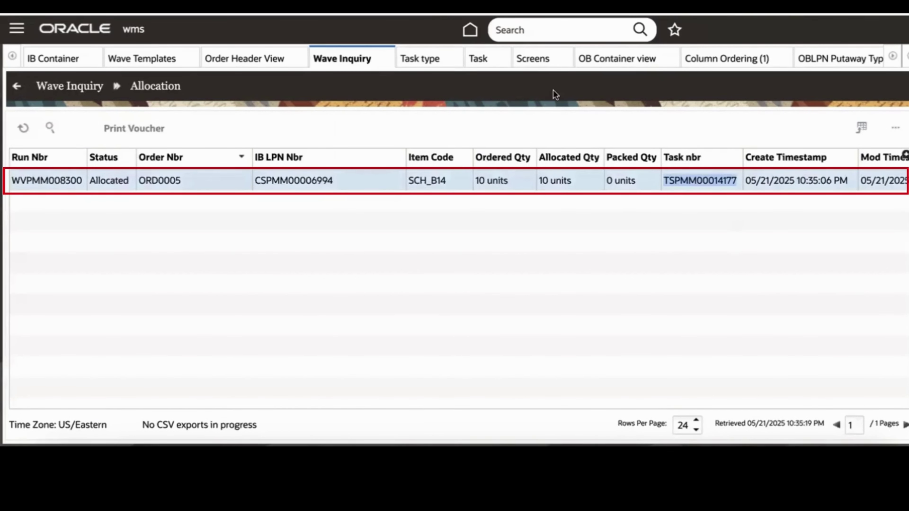
Step: Return to the main task list and search for task number TSPMM00014177
click(481, 60)
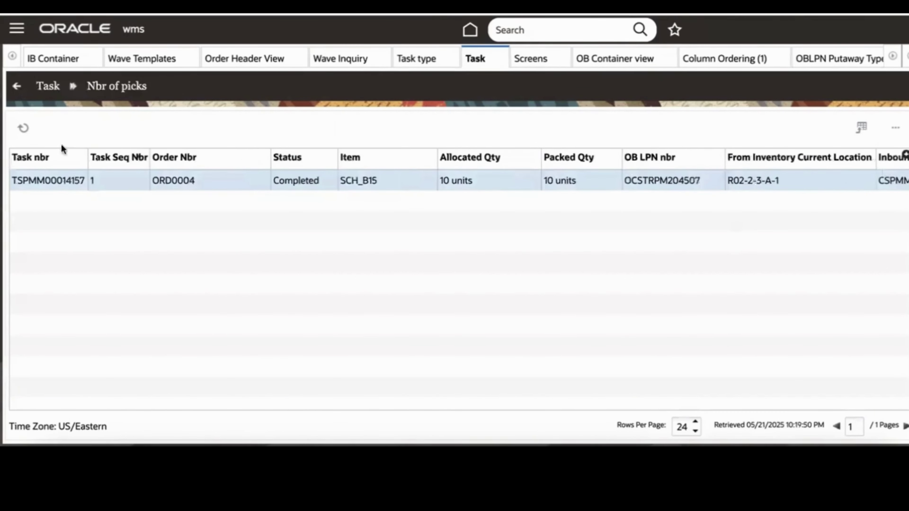
click(47, 85)
click(50, 130)
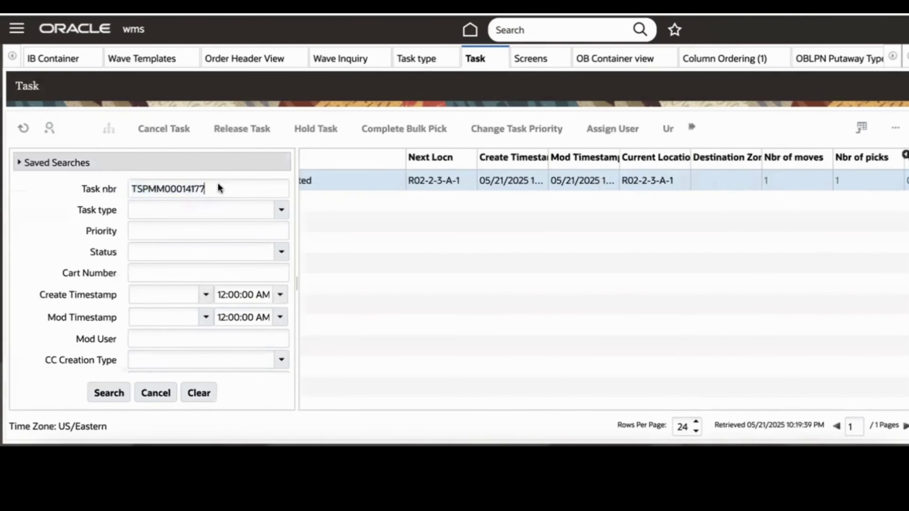
key(Return)
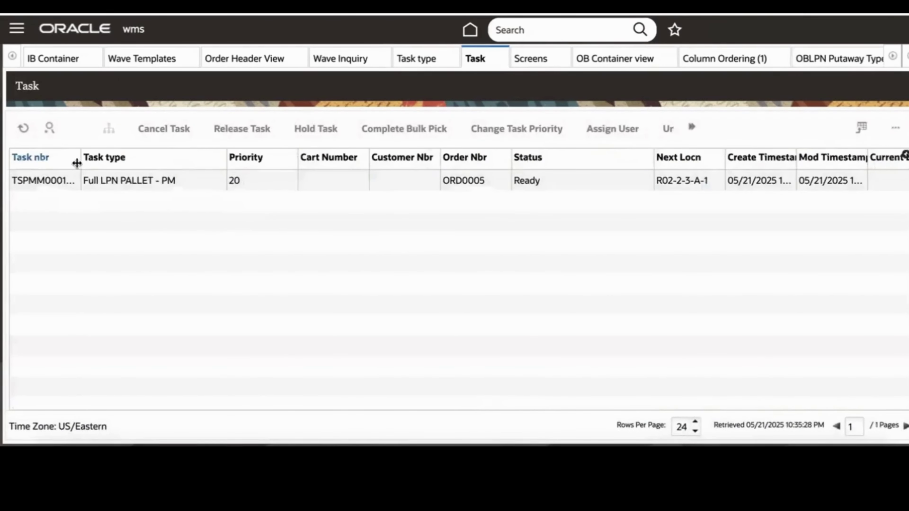
Step: Widen the Task nbr column and highlight the found task's task type
drag(77, 159, 126, 159)
click(76, 180)
triple_click(198, 181)
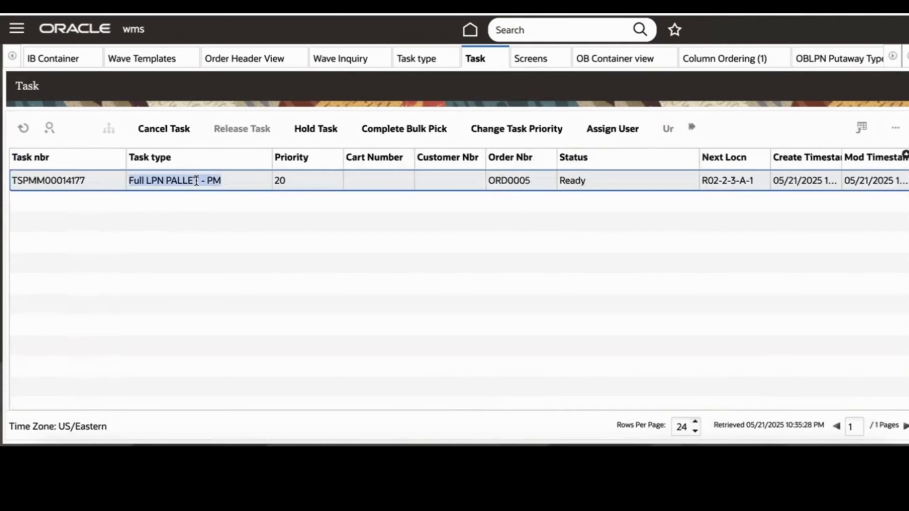
Step: Open the RF screen sequence of the PMM_FAC facility's FULL-LPN-PALLET task type described as Full LPN PALLET - PM
click(416, 58)
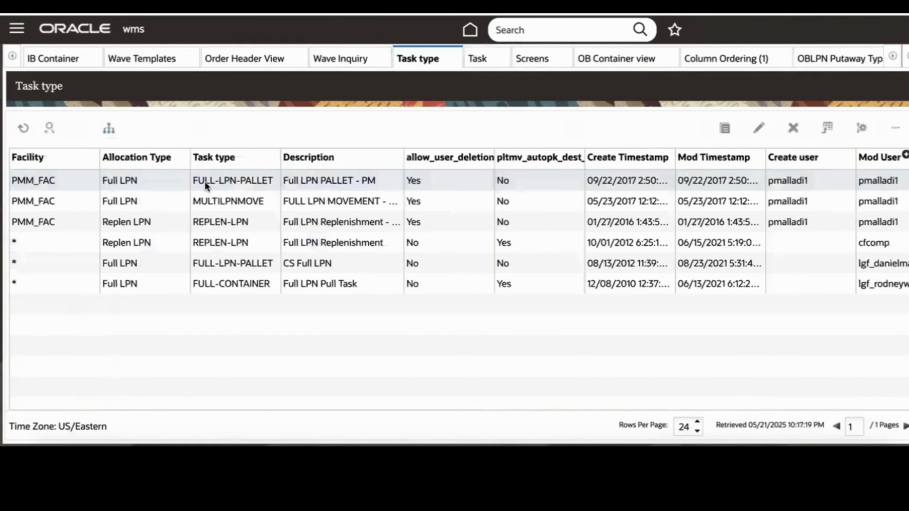
click(234, 189)
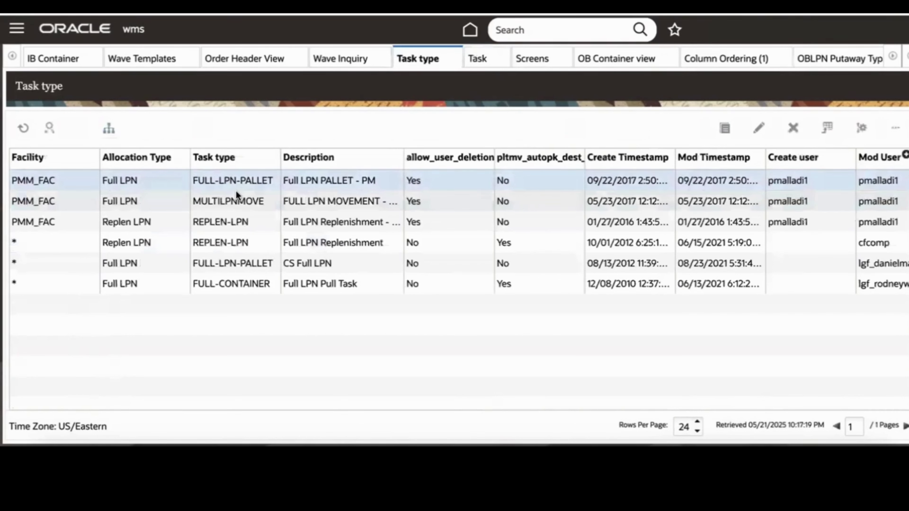
click(240, 181)
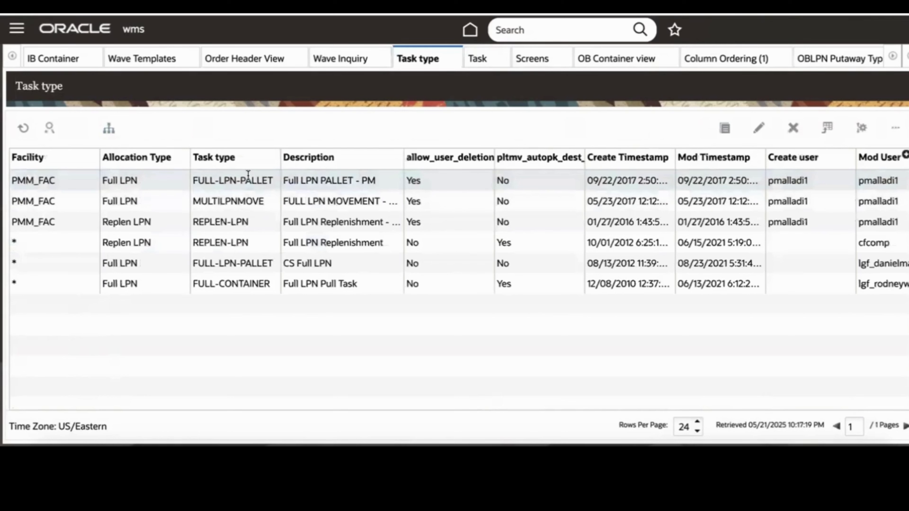
click(248, 175)
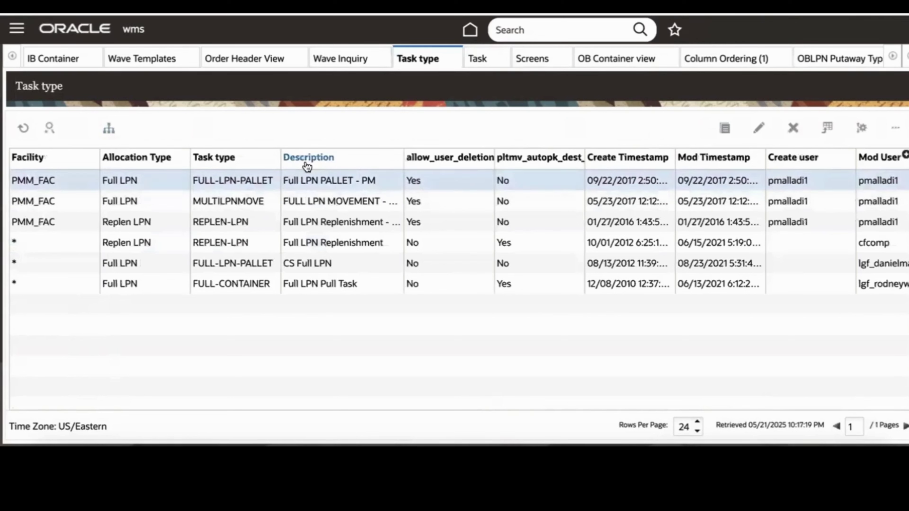
click(343, 175)
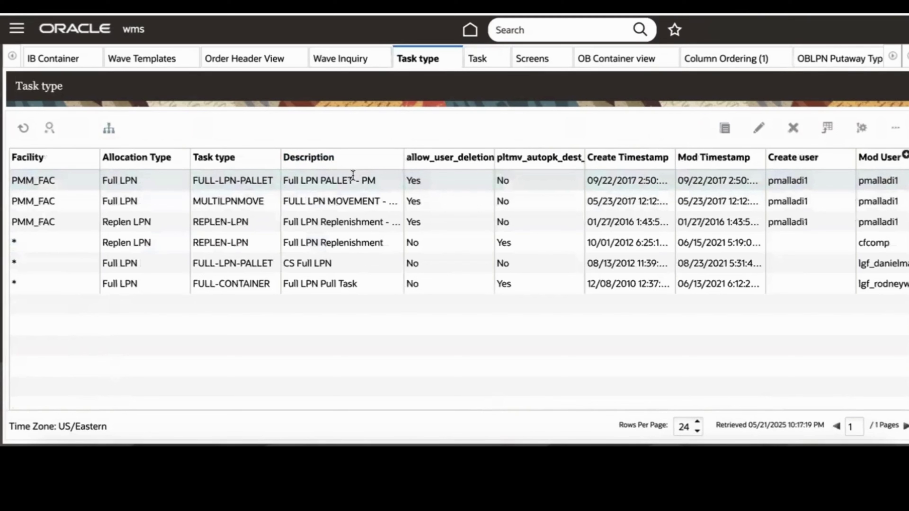
double_click(333, 185)
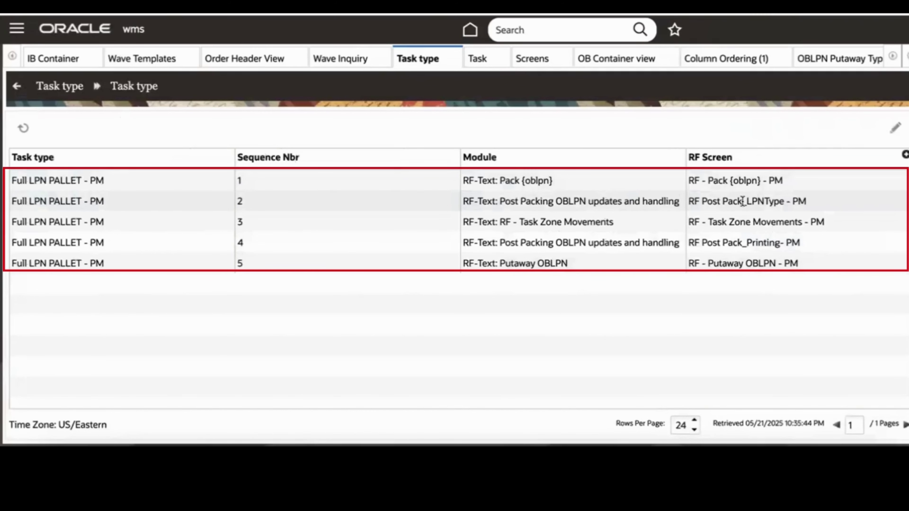
Step: Open the screen parameters of RF Post Pack_LPNType - PM, used in sequence 2, and inspect the prompt-lpn-type parameter
double_click(743, 201)
triple_click(742, 201)
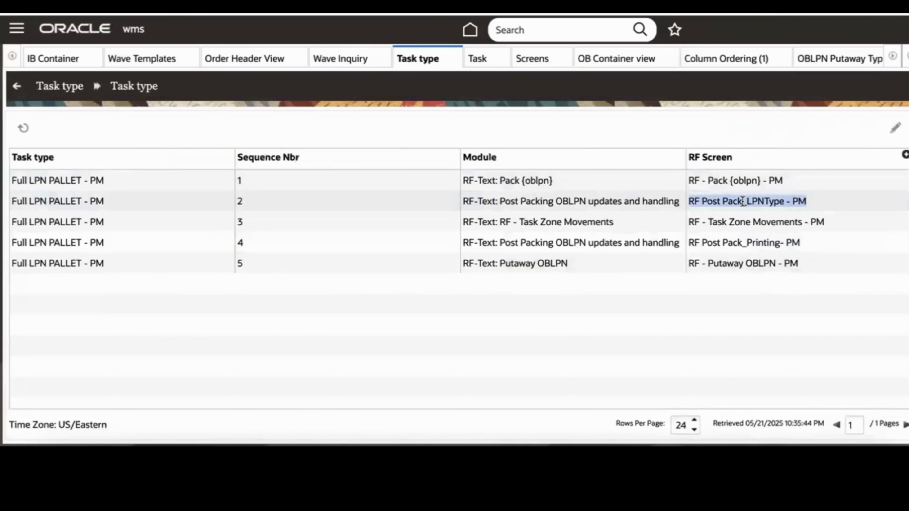
click(532, 58)
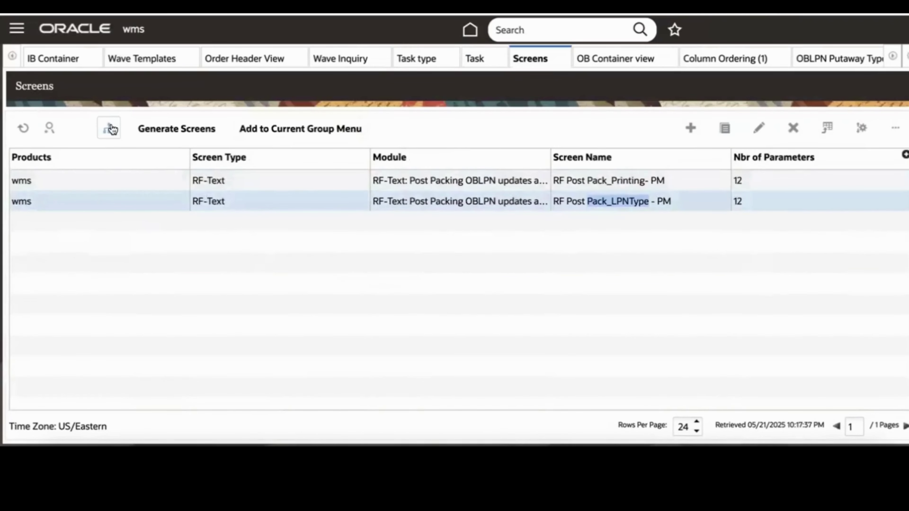
click(109, 128)
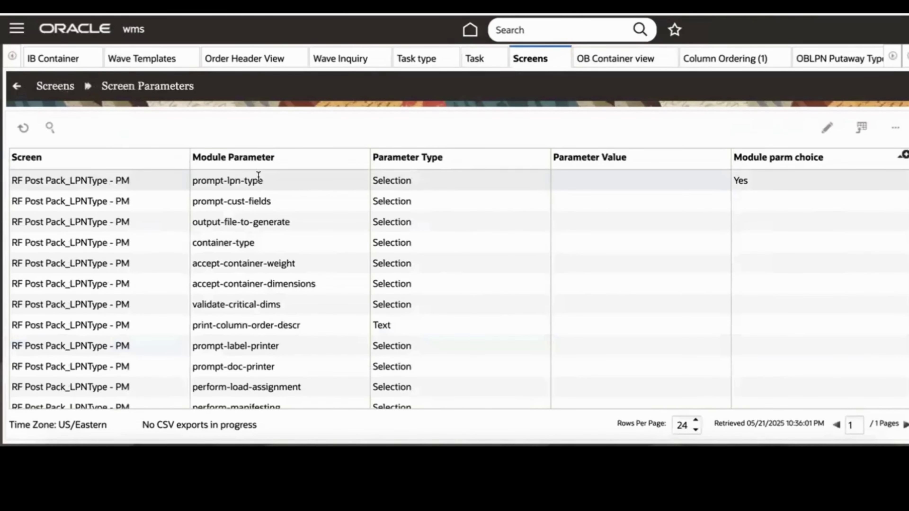
click(519, 189)
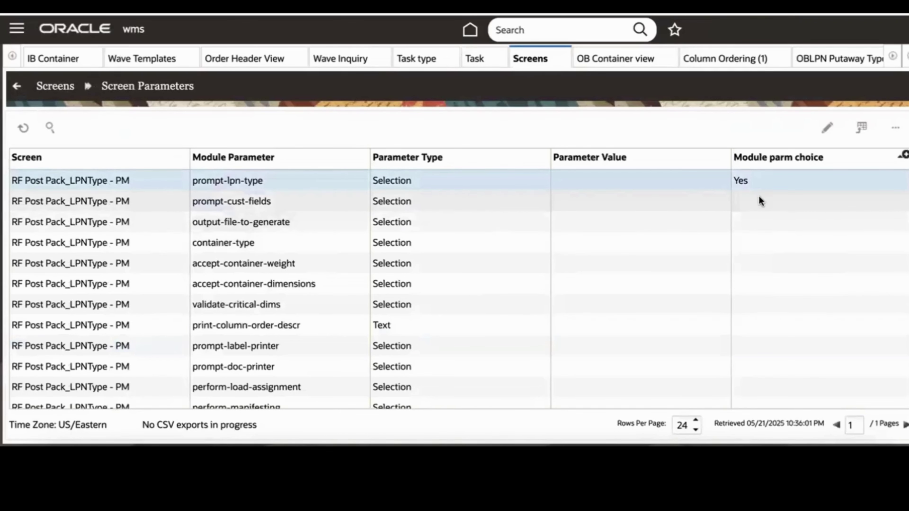
Step: Open the RF Post Pack_Printing- PM screen parameters, sort by module parm choice, and inspect prompt-label-printer and print-column-order-descr
click(55, 87)
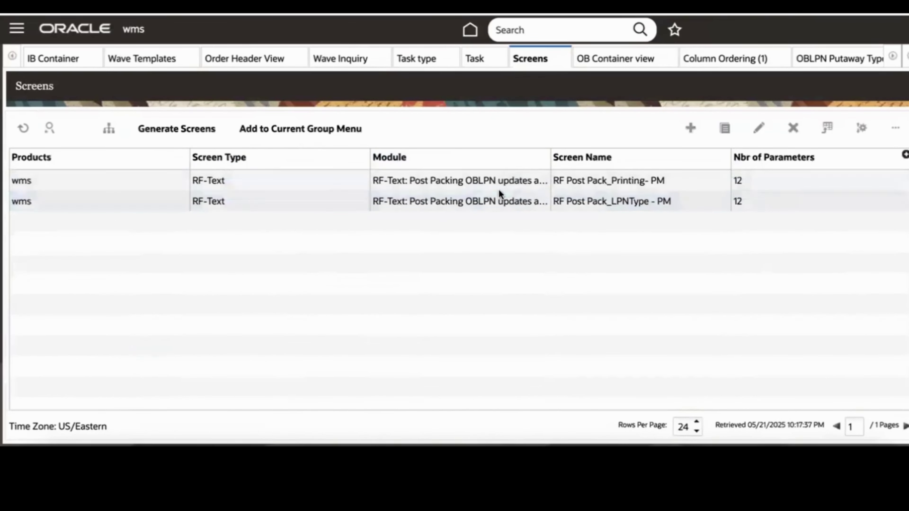
double_click(622, 180)
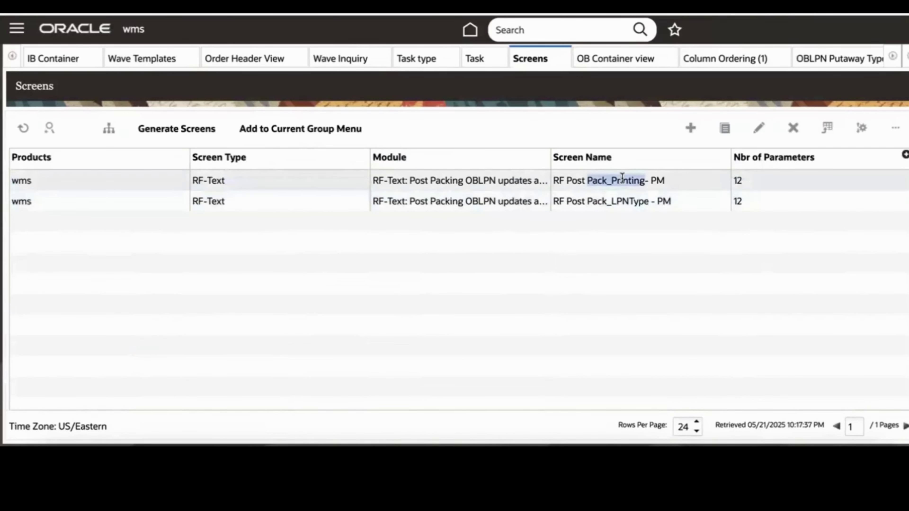
click(110, 126)
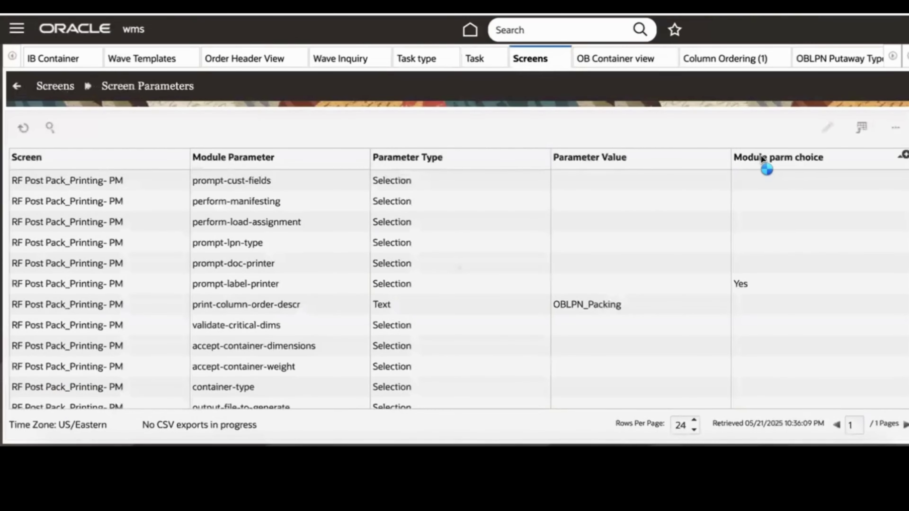
click(762, 157)
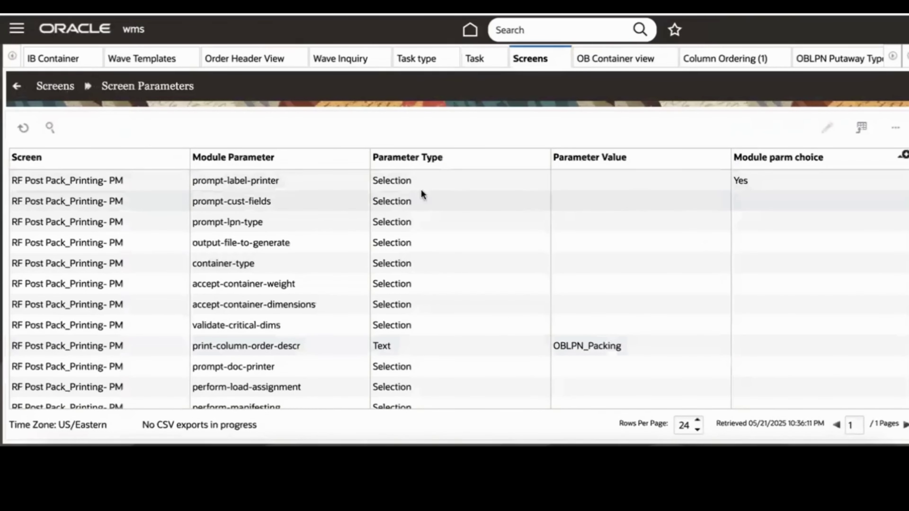
click(267, 179)
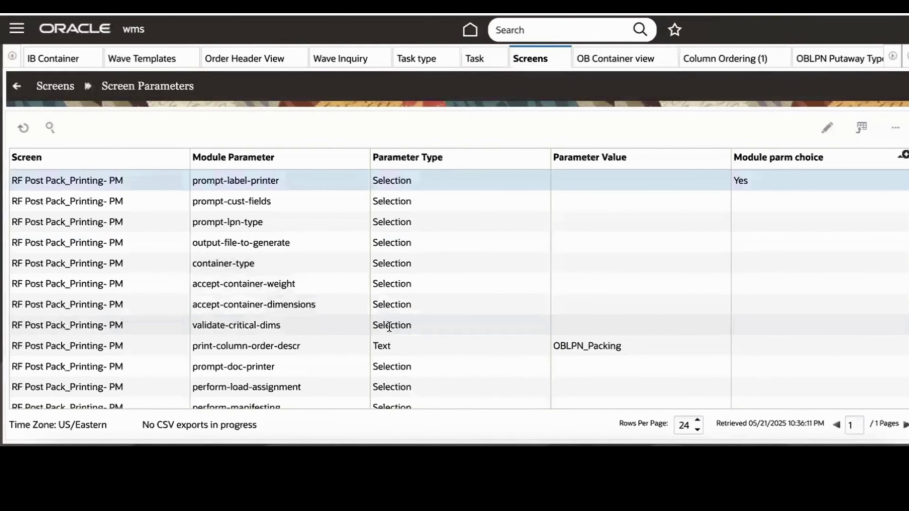
click(296, 340)
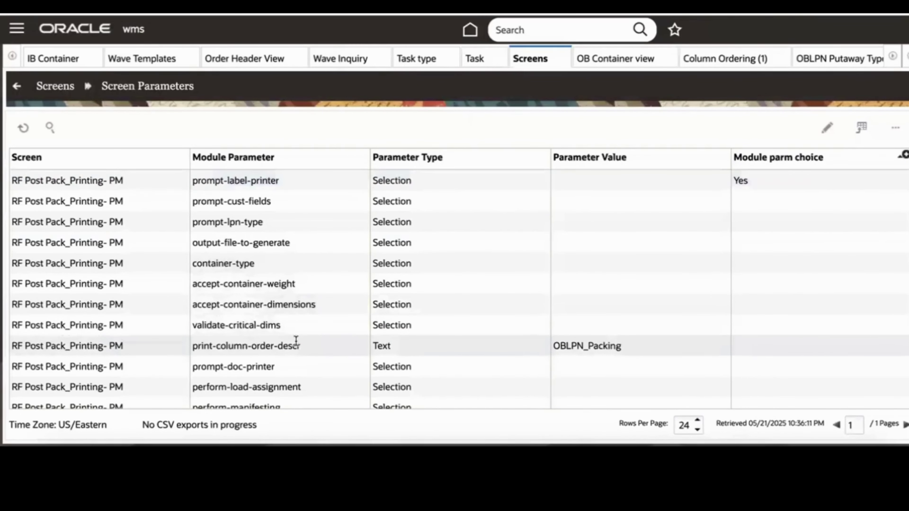
Step: Select the OBLPN_Packing column ordering and view its OBLPN label types
double_click(176, 182)
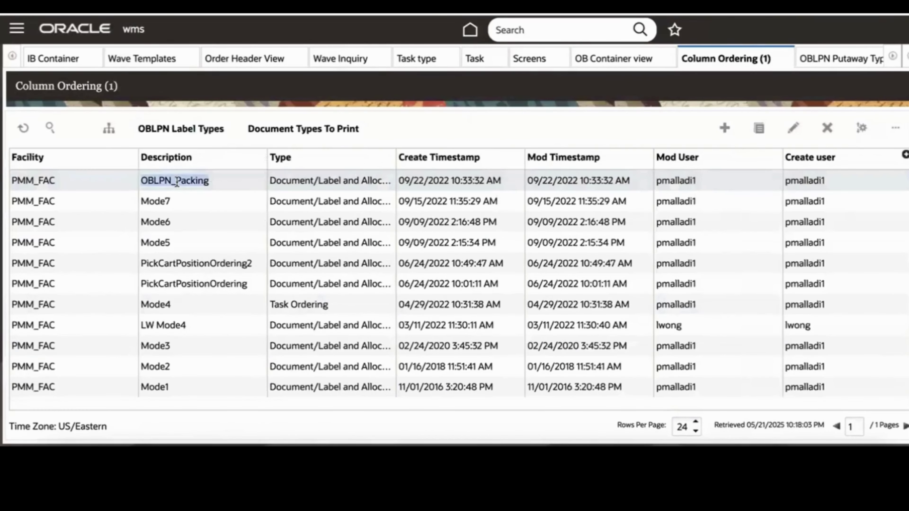
click(180, 137)
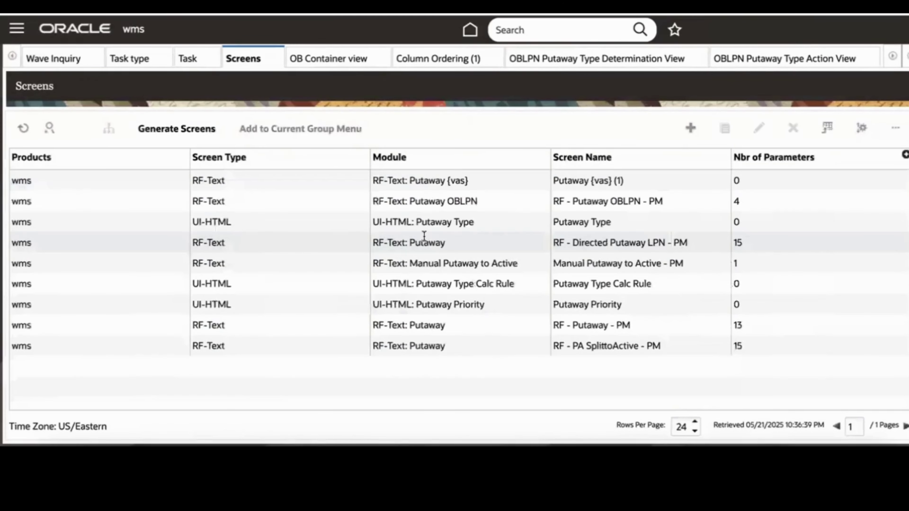
Step: Open the parameters of the RF - Putaway OBLPN - PM screen and inspect the putaway-type-determination-rule value
click(474, 203)
click(109, 129)
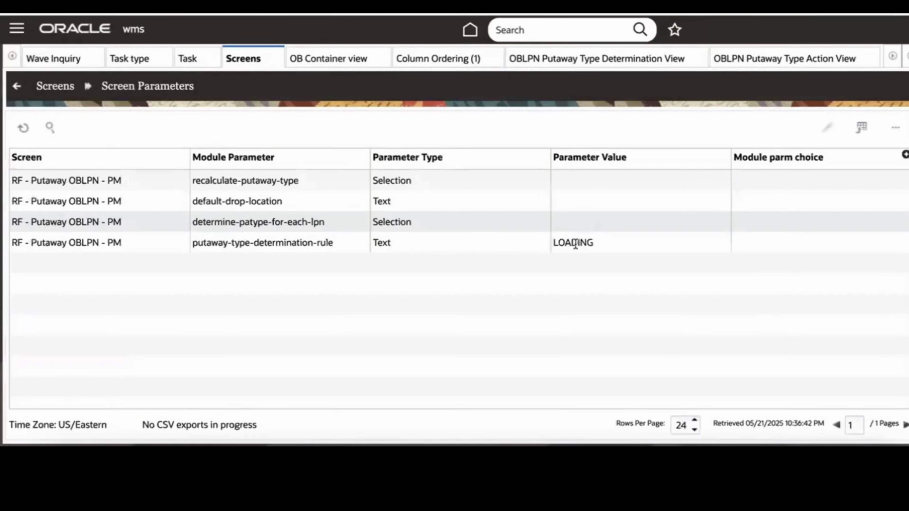
double_click(575, 244)
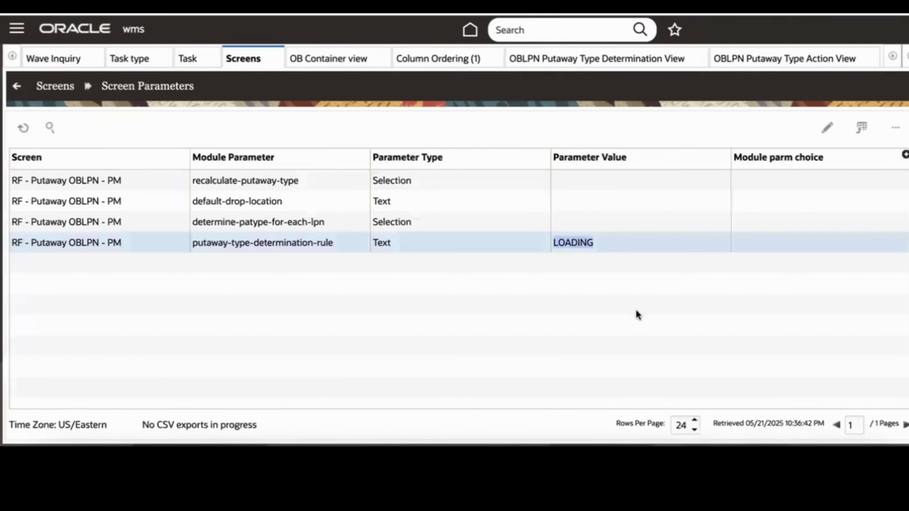
Step: Launch the mobile app and start task TSPMM00014177 in RF - Execute Task - PM
click(51, 88)
click(902, 29)
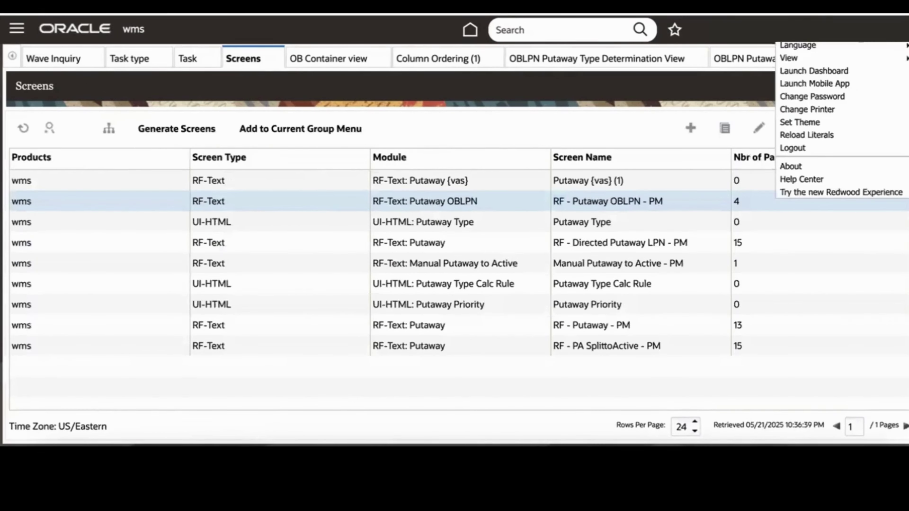
click(822, 83)
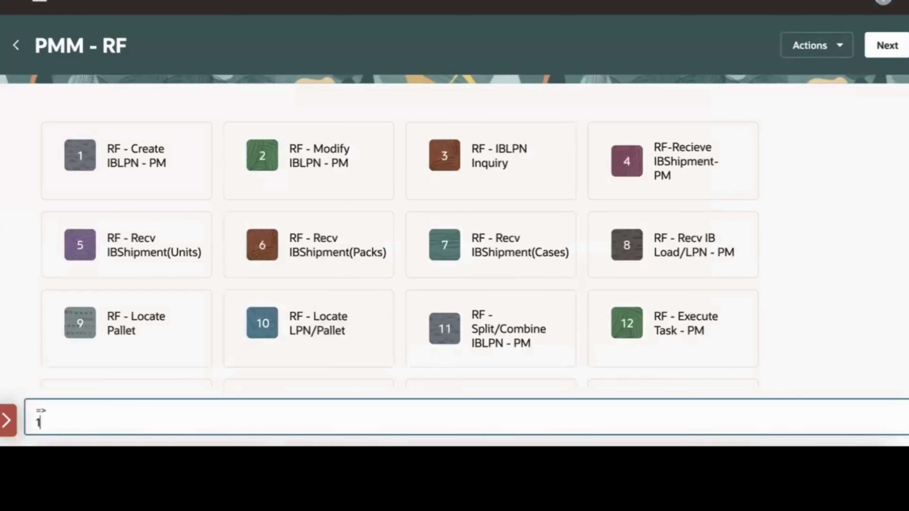
text(2)
key(Return)
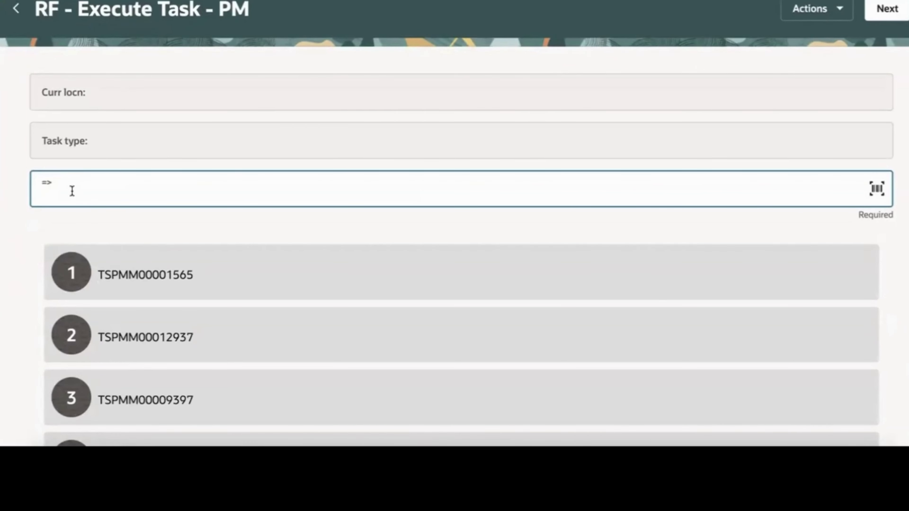
text(TSPMM00014177)
key(Return)
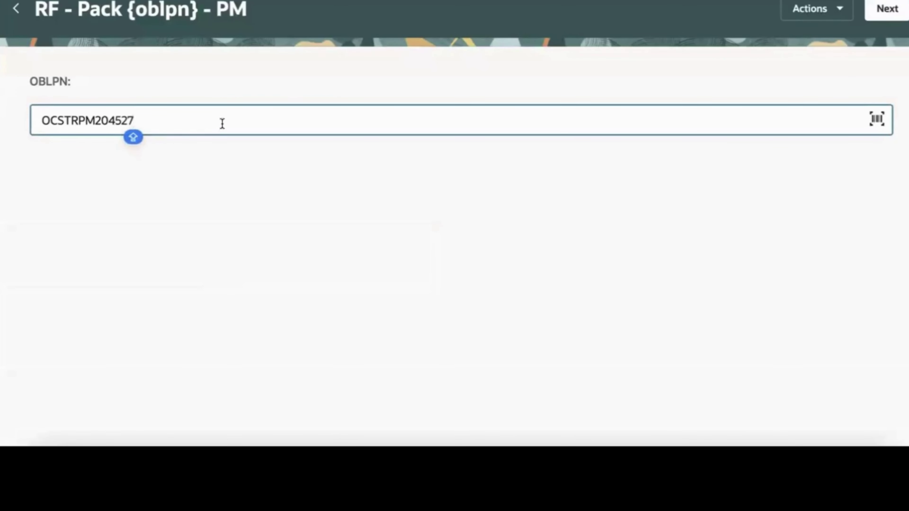
Step: Pack LPN CSPMM00006994 into OBLPN OCSTRPM204527, accepting the pack prompt and scanning the LPN
key(Return)
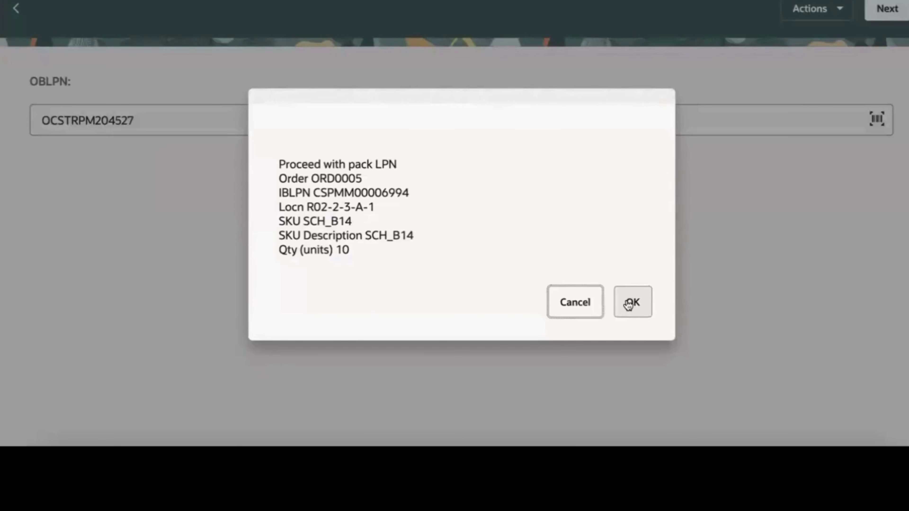
click(630, 303)
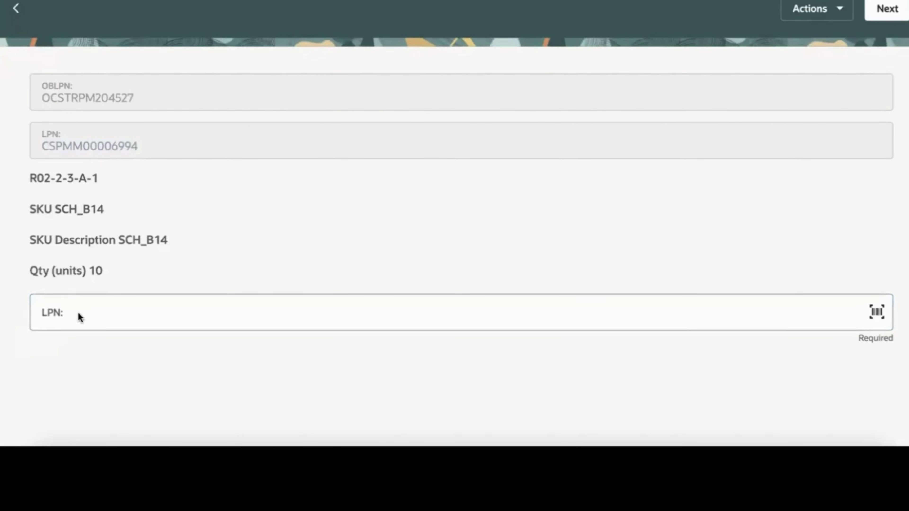
click(58, 309)
text(CSPMM00006994)
key(Return)
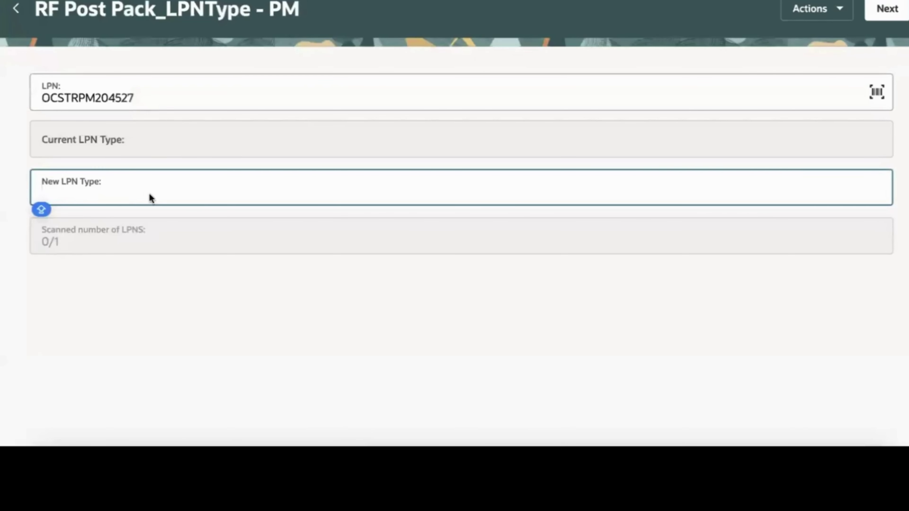
Step: Assign LPN type BOX-3 to OBLPN OCSTRPM204527 and print its labels with label printer EMAIL
text(BOX-3)
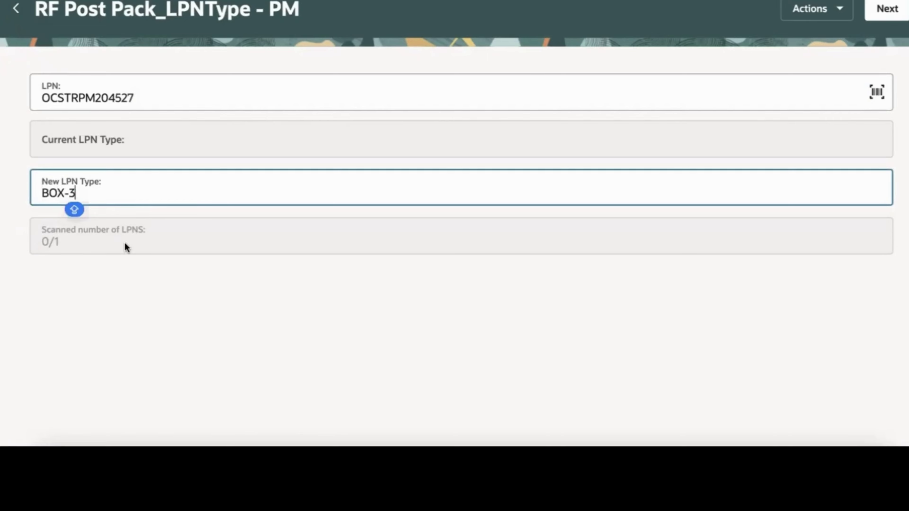
key(Return)
text(EMAIL)
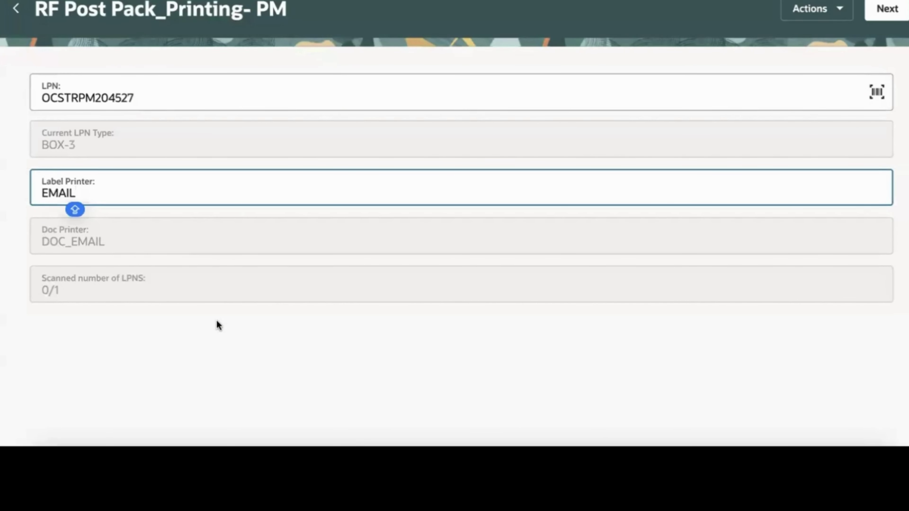
key(Return)
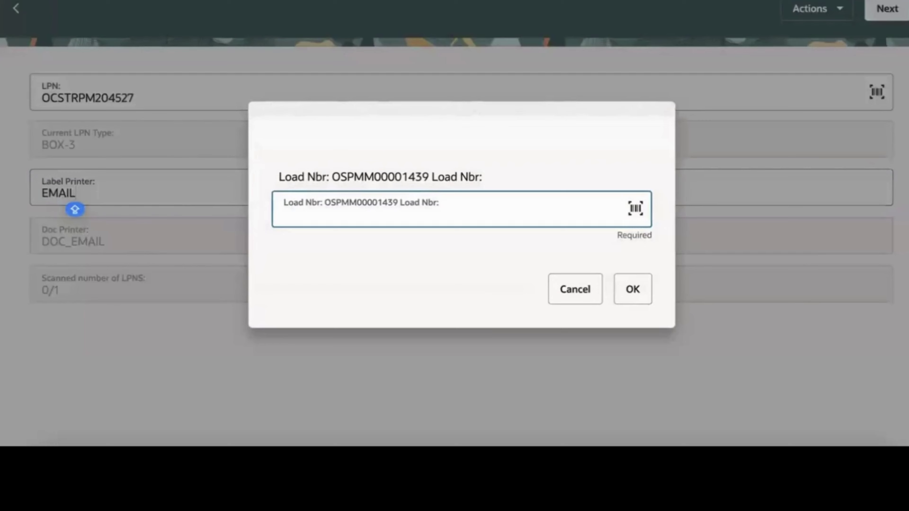
Step: Load the OBLPN by copying load number OSPMM00001439 from the prompt into the Load Nbr field and confirming it
double_click(389, 177)
key(ctrl+c)
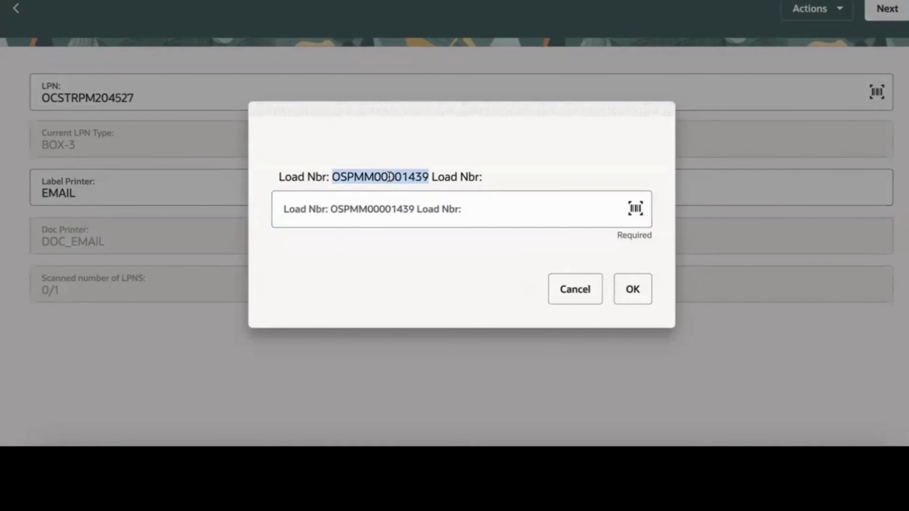
click(353, 209)
key(ctrl+v)
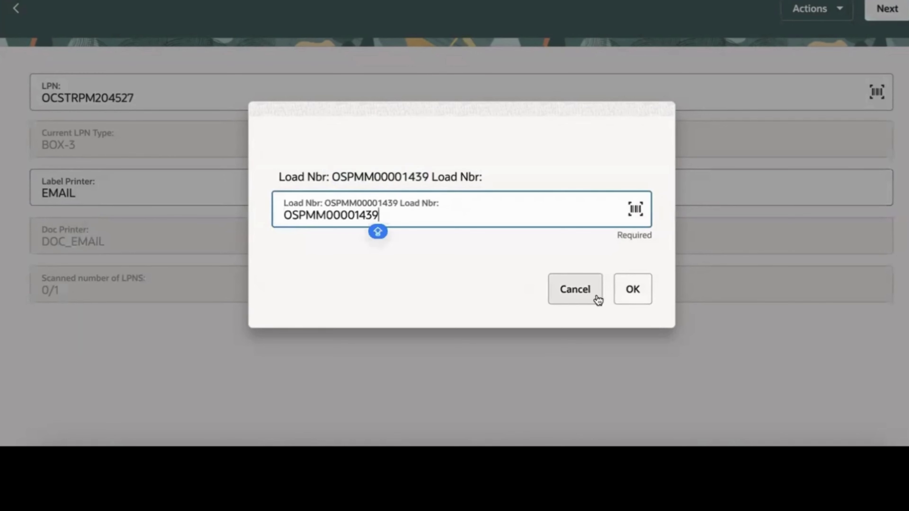
click(631, 290)
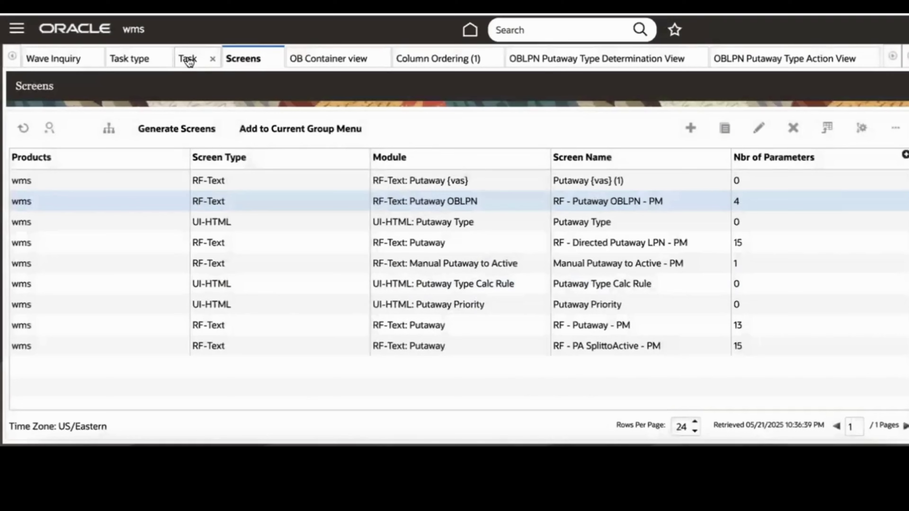
Step: Return to the WMS Task view, remove the task number filter and search all tasks to check the task's status
click(187, 59)
click(50, 128)
double_click(176, 187)
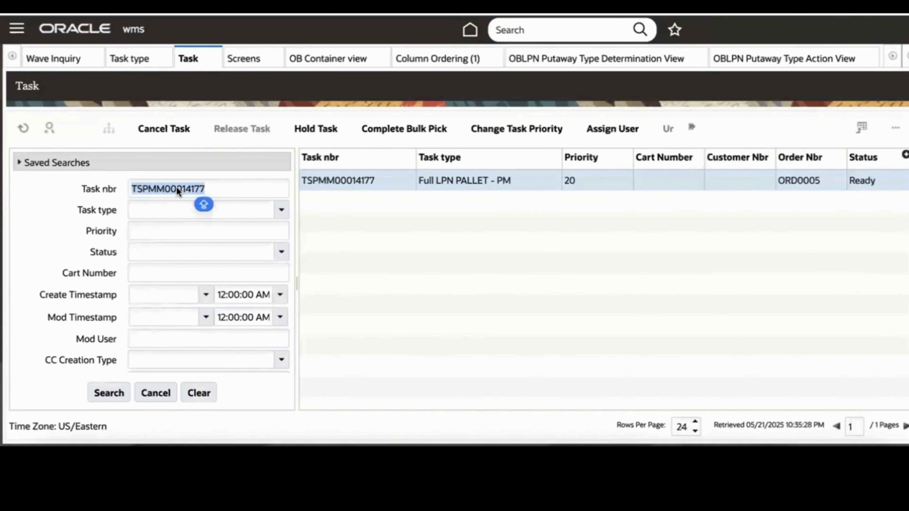
key(BackSpace)
click(109, 391)
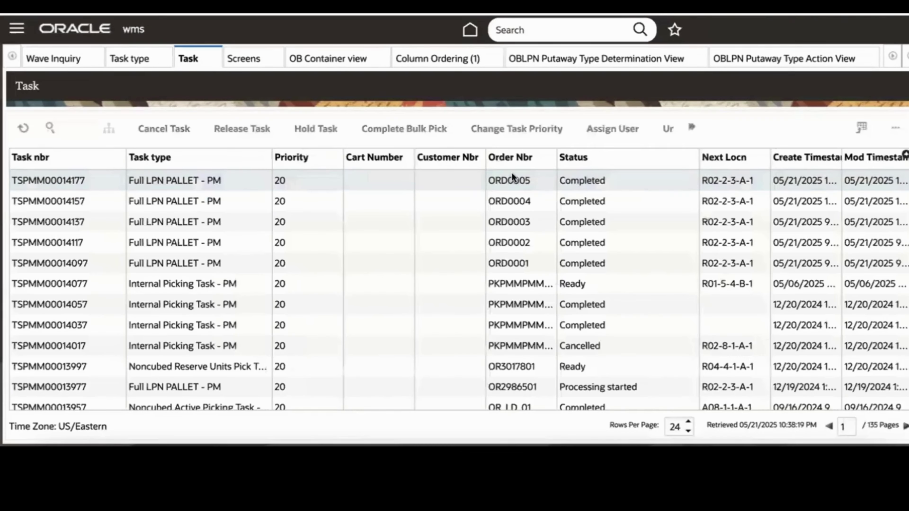
Step: Open the pick details of task TSPMM00014177 and inspect its packed quantity and OB LPN number
click(541, 179)
scroll(644, 203, right, 10)
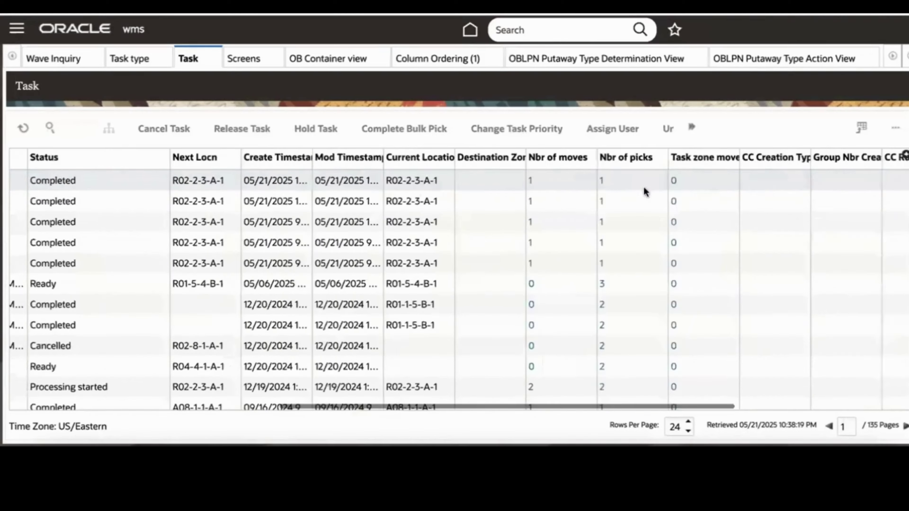
click(548, 181)
click(661, 180)
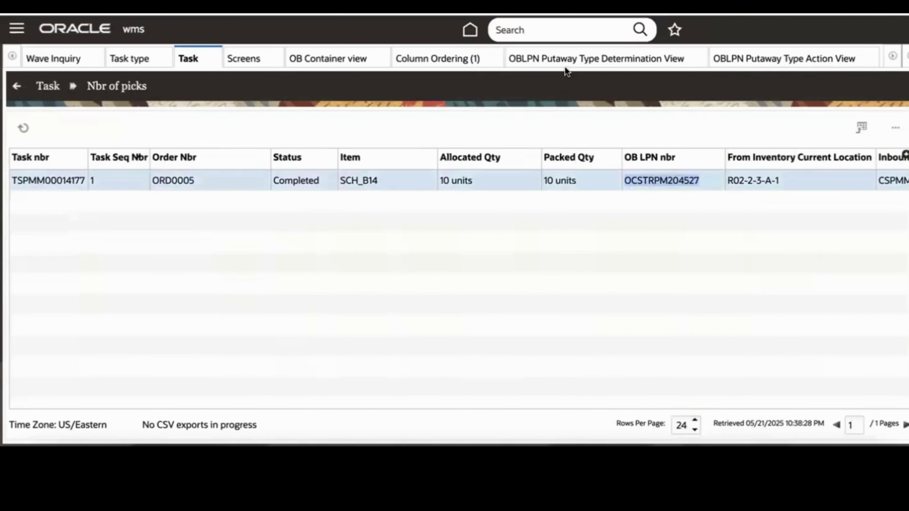
Step: Search the OB Container view for LPN OCSTRPM204527 and examine its container details, including the LPN type
click(46, 129)
scroll(198, 321, down, 5)
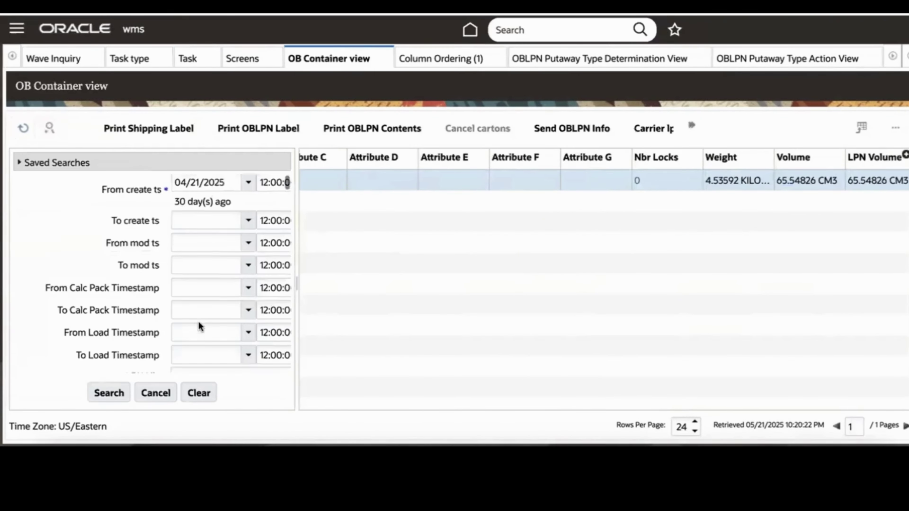
double_click(232, 271)
click(230, 270)
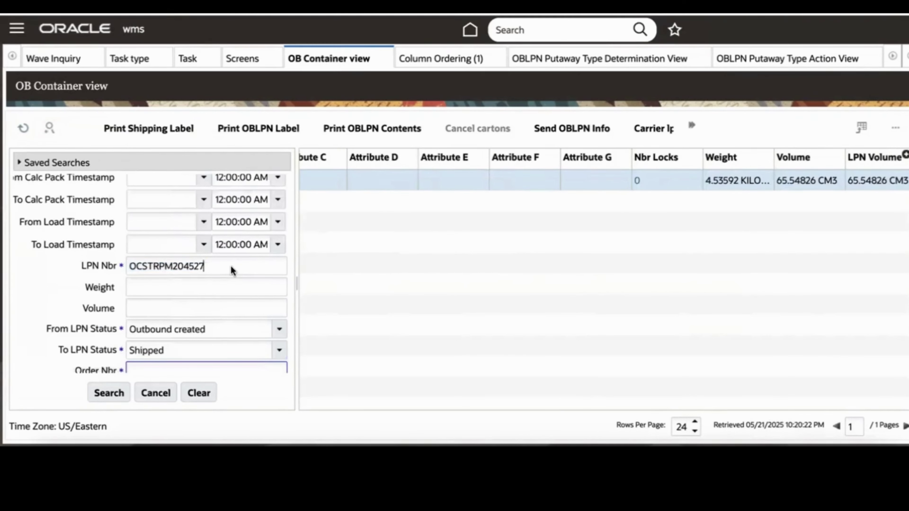
key(Return)
scroll(359, 232, left, 15)
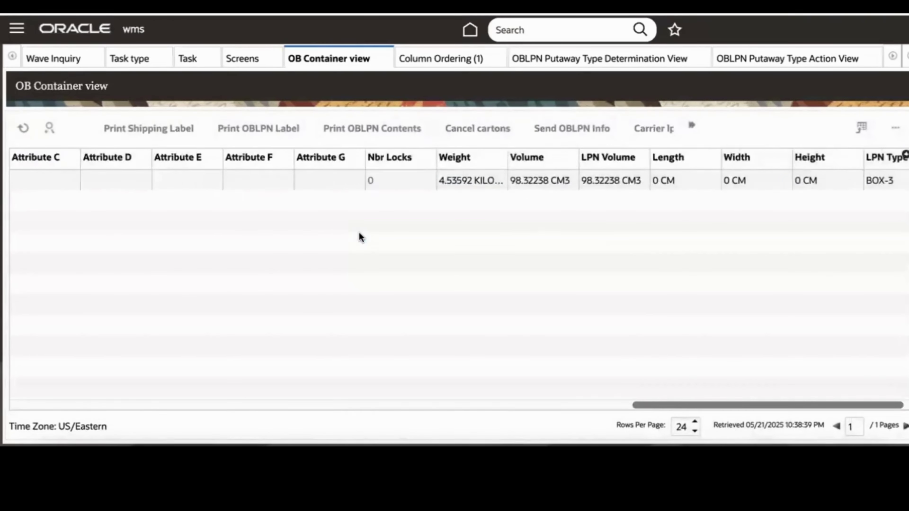
scroll(232, 225, left, 5)
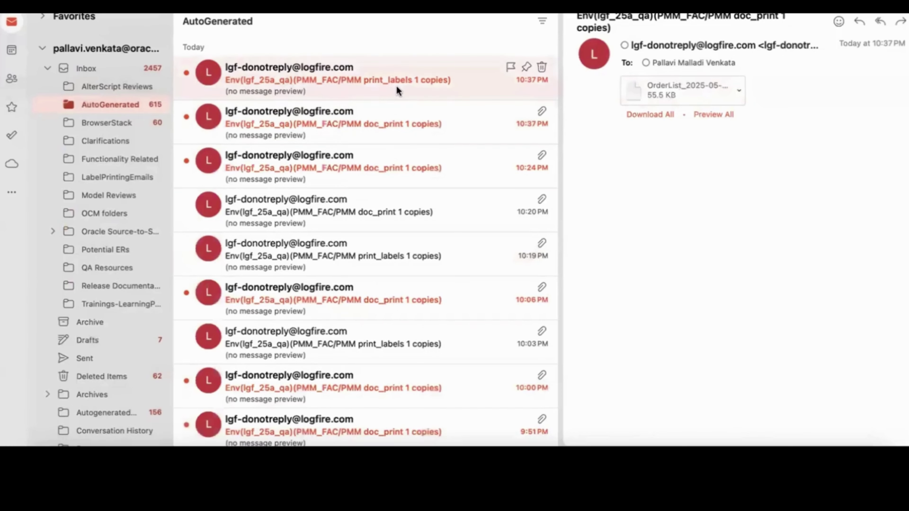
Step: Switch to the mail app, open the latest print_labels message in AutoGenerated and view its shipping label attachment
click(396, 85)
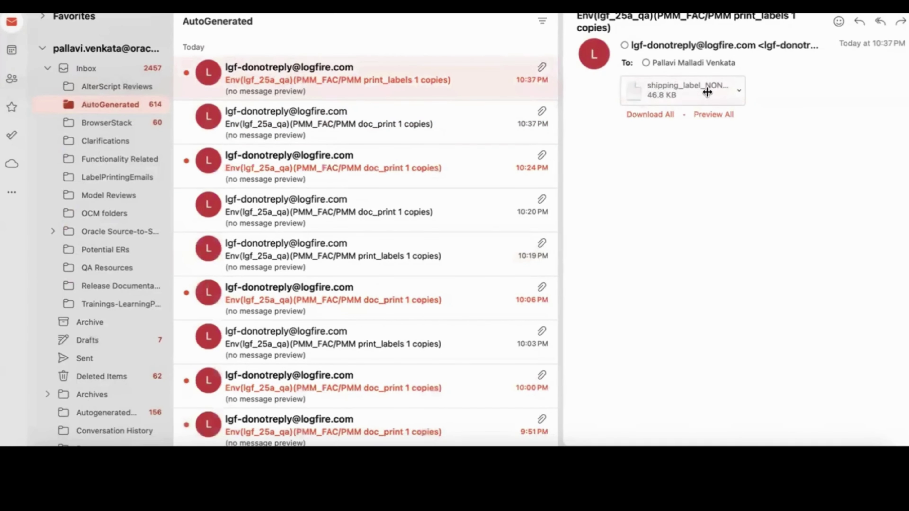
click(662, 113)
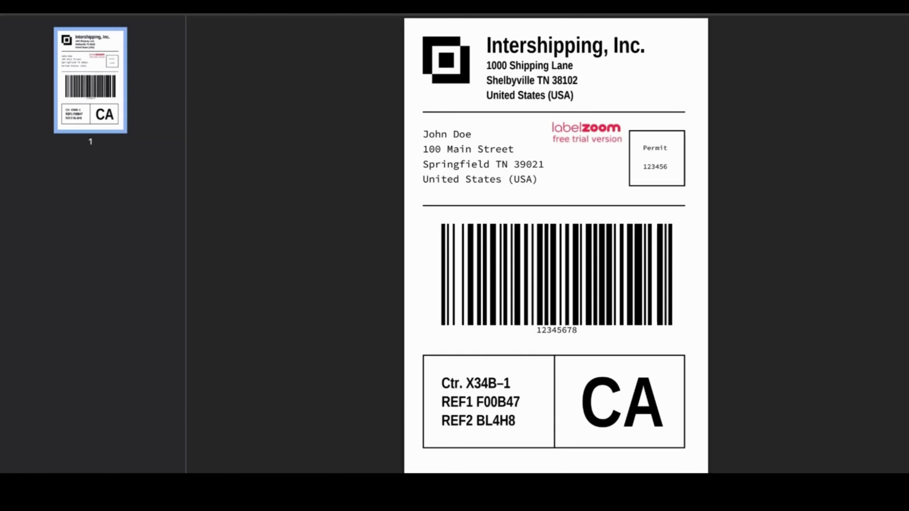